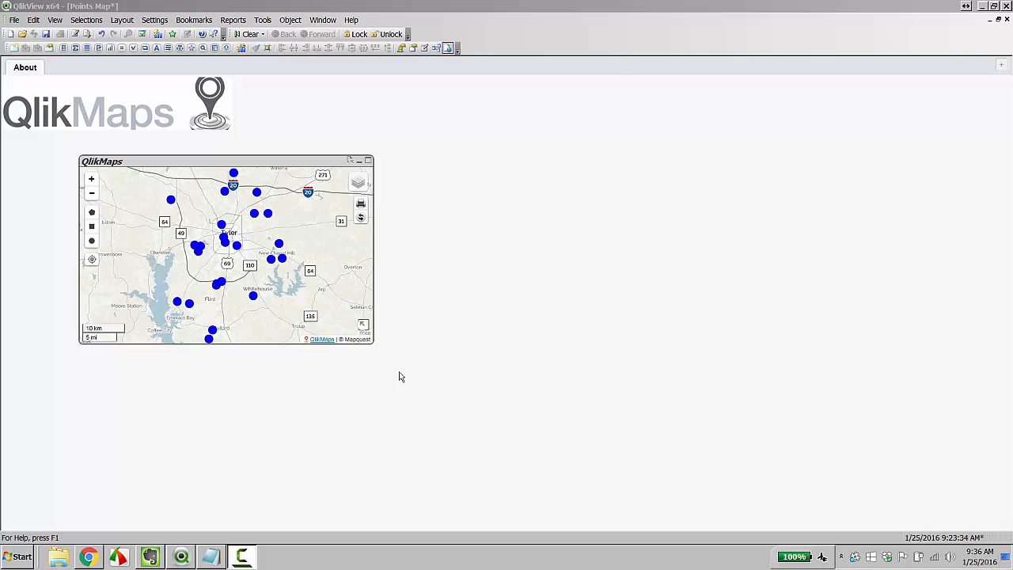
# Step: Open the QlikMaps object's properties and set the marker Size expression to =25
pyautogui.rightClick(292, 156)
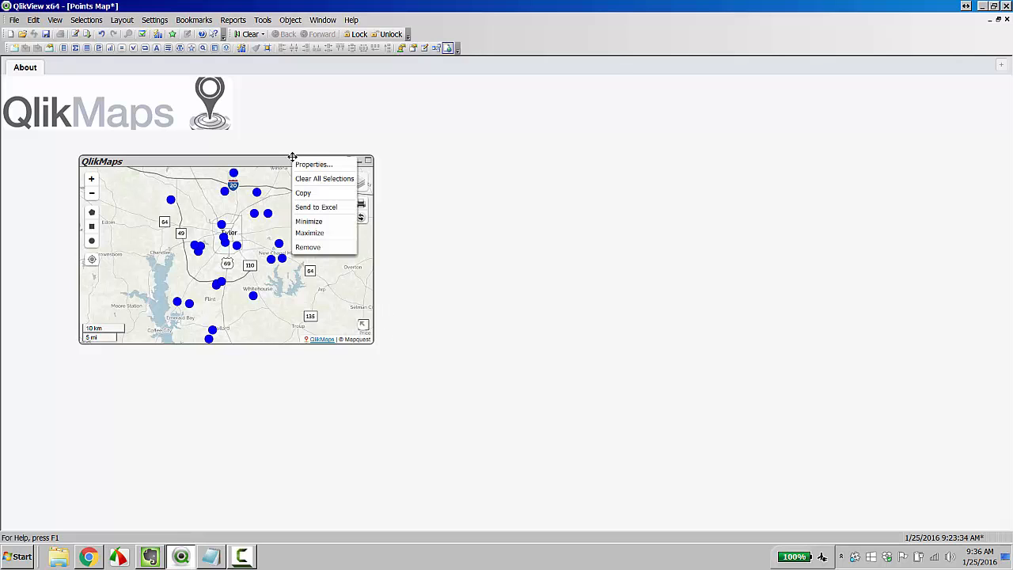
pyautogui.click(311, 165)
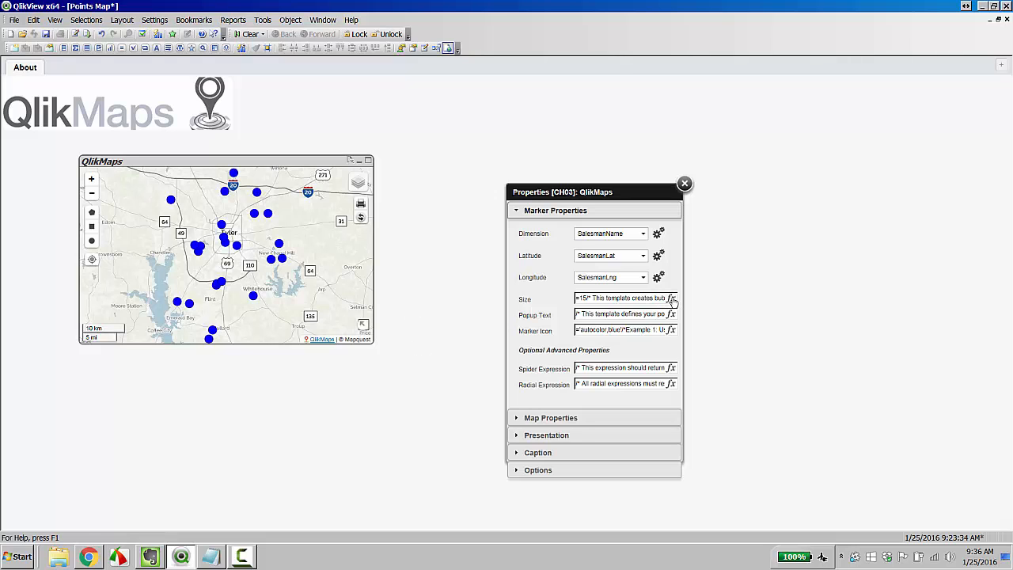
pyautogui.click(671, 299)
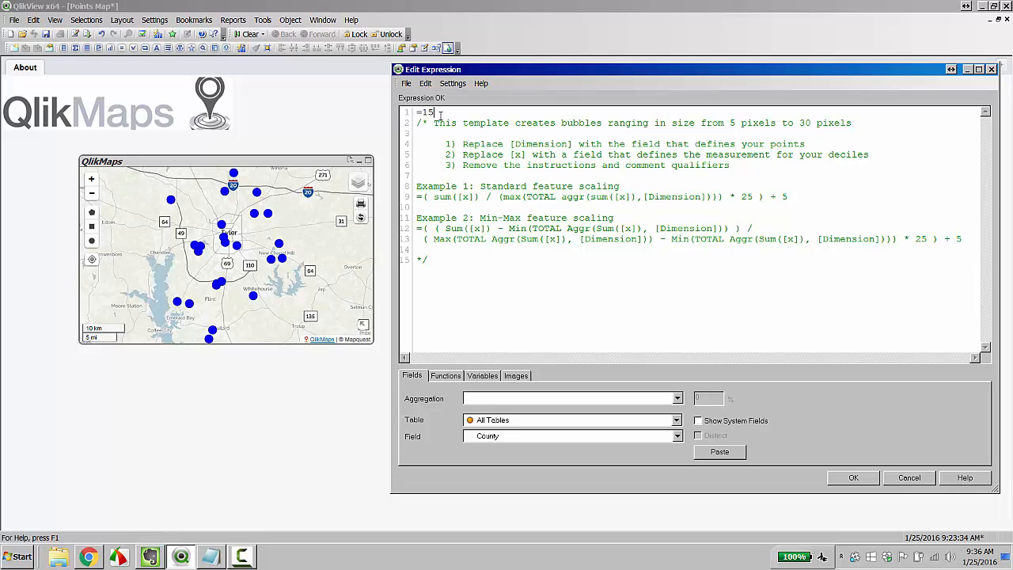
pyautogui.press('BackSpace')
pyautogui.press('BackSpace')
pyautogui.write('25')
pyautogui.click(851, 478)
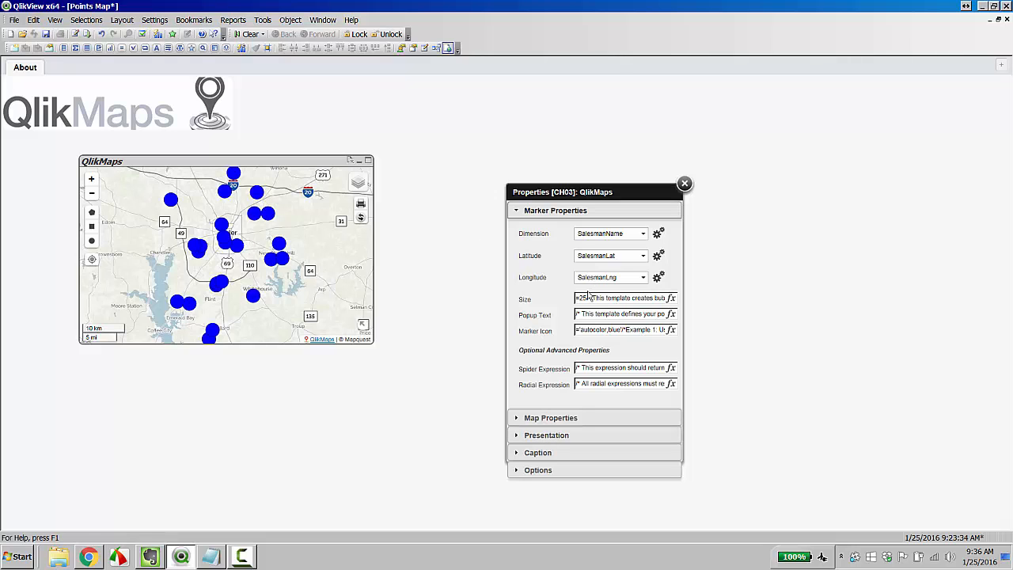
# Step: Replace the =25 in the marker Size expression with the Example 1 standard feature scaling formula from the template comments
pyautogui.click(670, 297)
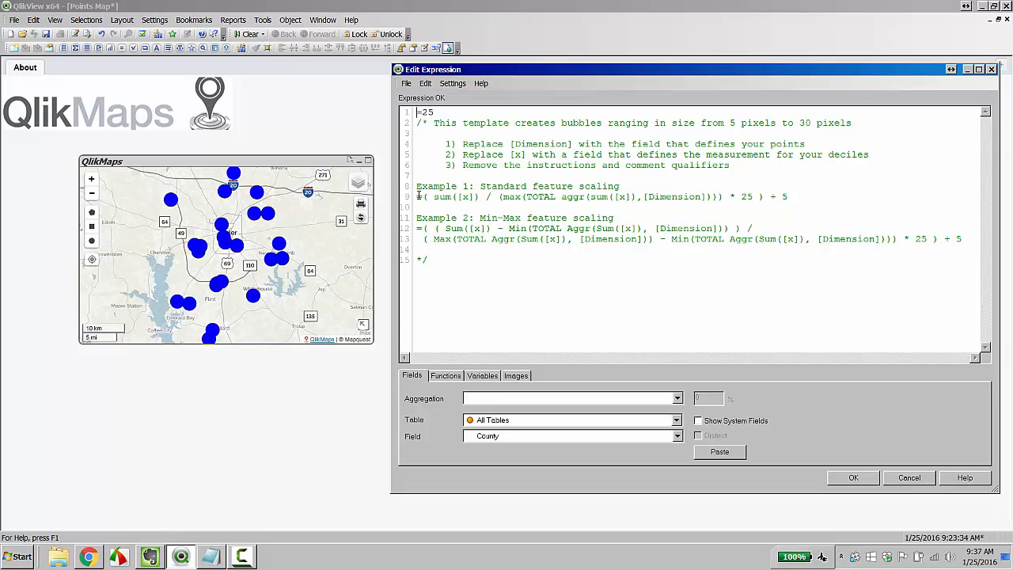
pyautogui.moveTo(417, 196); pyautogui.dragTo(802, 199)
pyautogui.rightClick(744, 196)
pyautogui.click(768, 207)
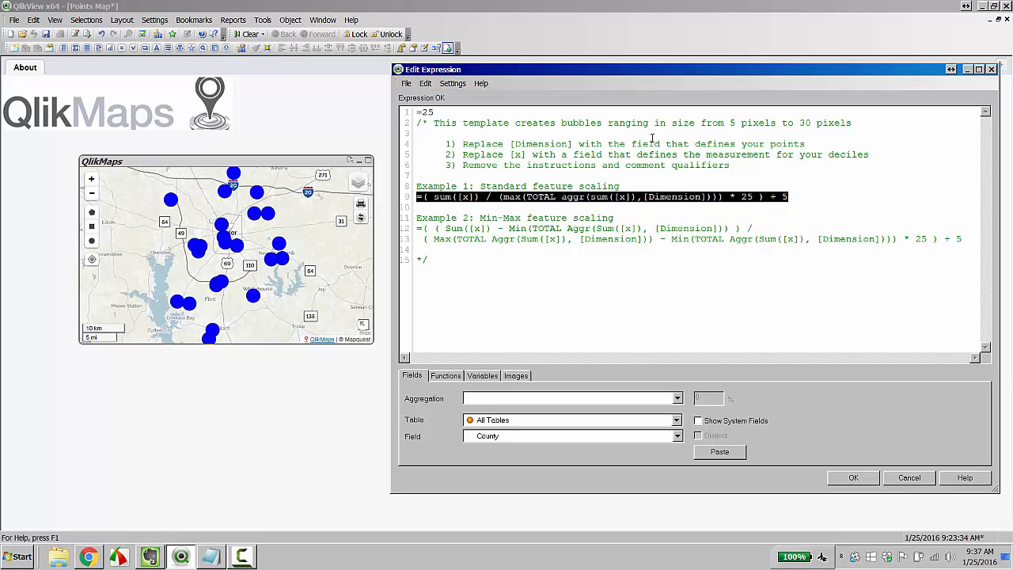
pyautogui.moveTo(453, 112); pyautogui.dragTo(406, 113)
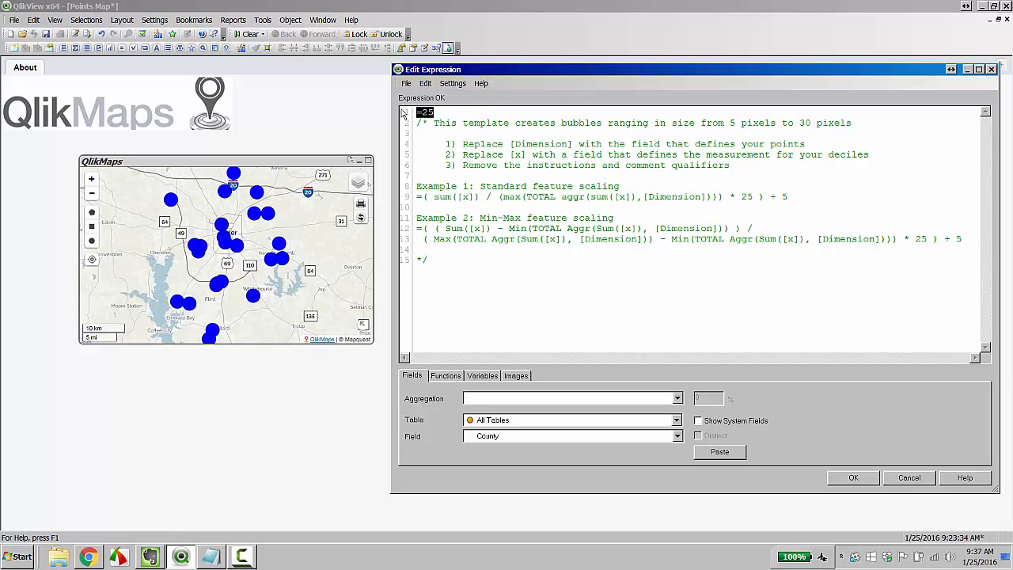
pyautogui.hotkey('ctrl', 'v')
# Step: Replace both [x] placeholders in the active Size formula with the Receipts field
pyautogui.moveTo(475, 111); pyautogui.dragTo(459, 111)
pyautogui.write('Re')
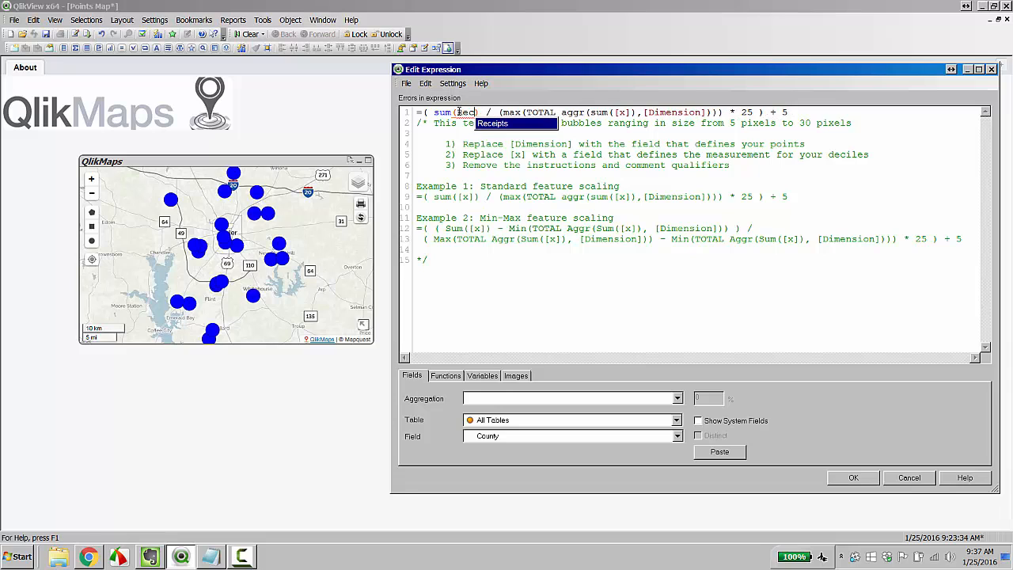
pyautogui.press('Return')
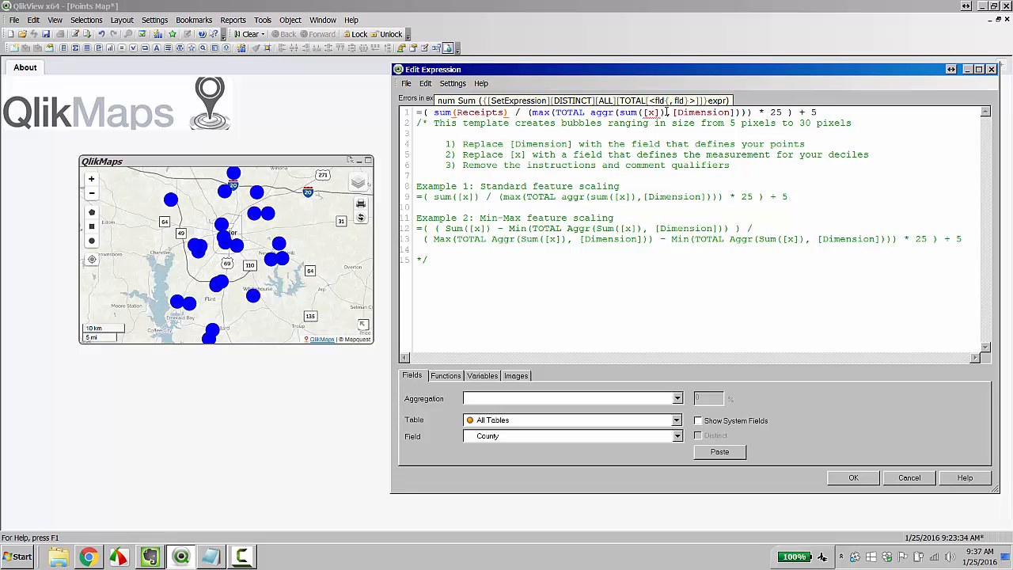
pyautogui.moveTo(666, 111); pyautogui.dragTo(644, 112)
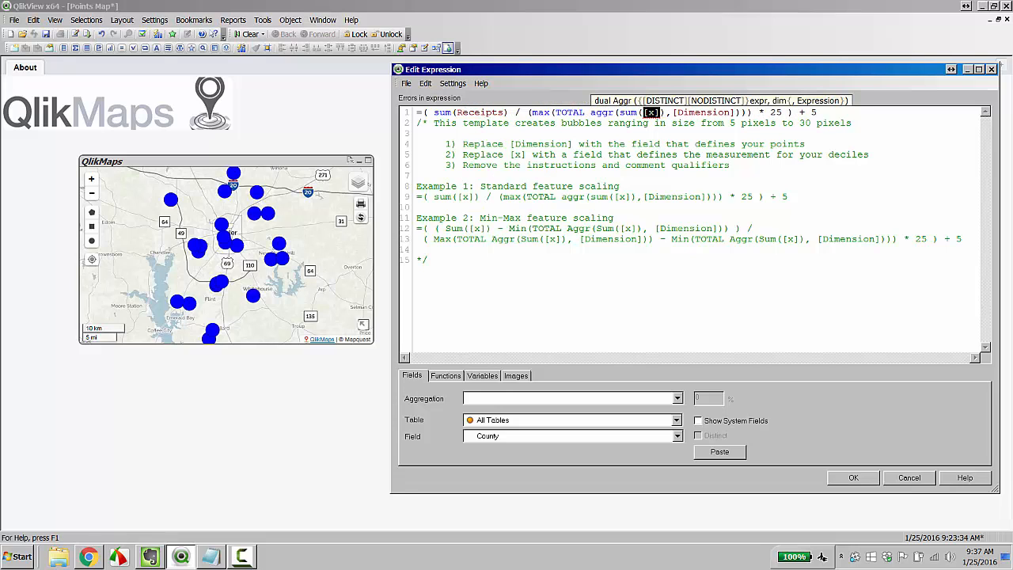
pyautogui.write('Re')
pyautogui.press('Return')
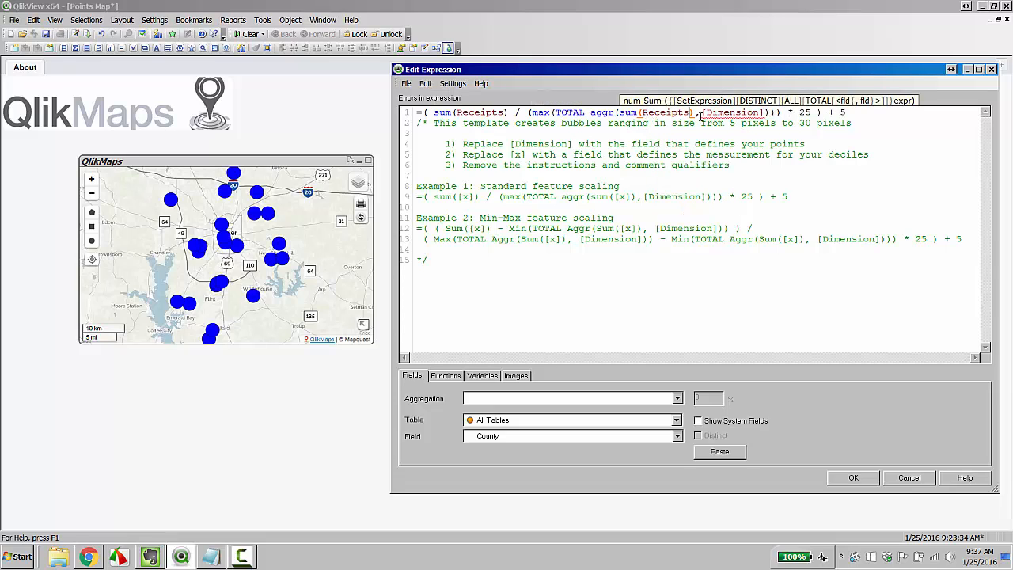
# Step: Replace the [Dimension] placeholder in the Size formula with SalesmanName and apply the expression
pyautogui.moveTo(701, 113); pyautogui.dragTo(768, 113)
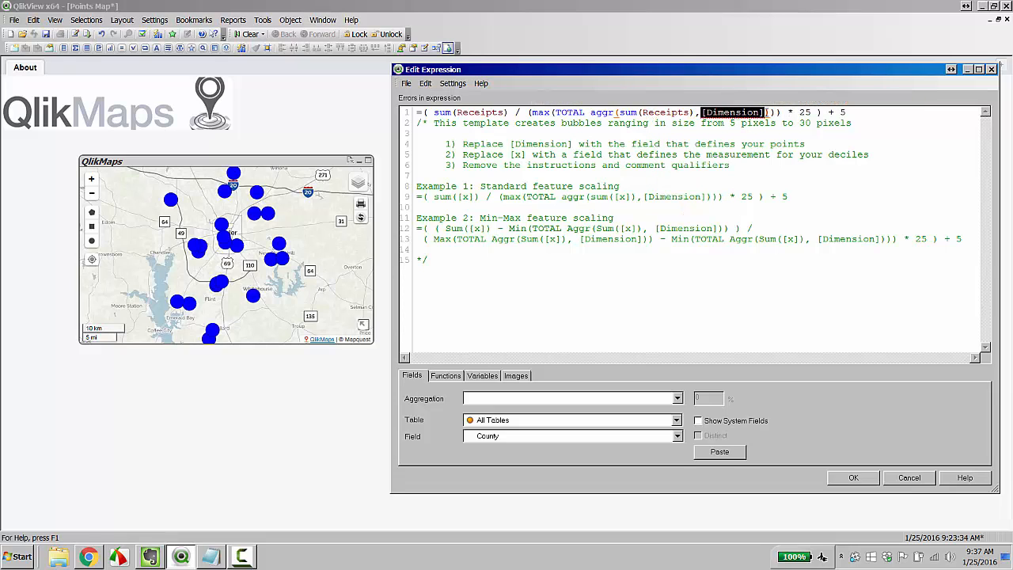
pyautogui.write('sal')
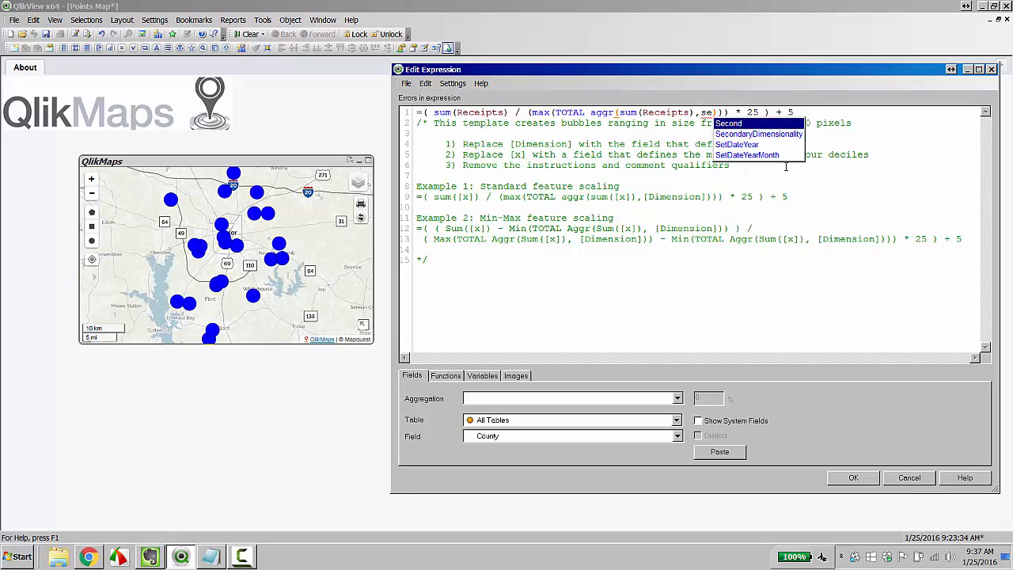
pyautogui.doubleClick(748, 144)
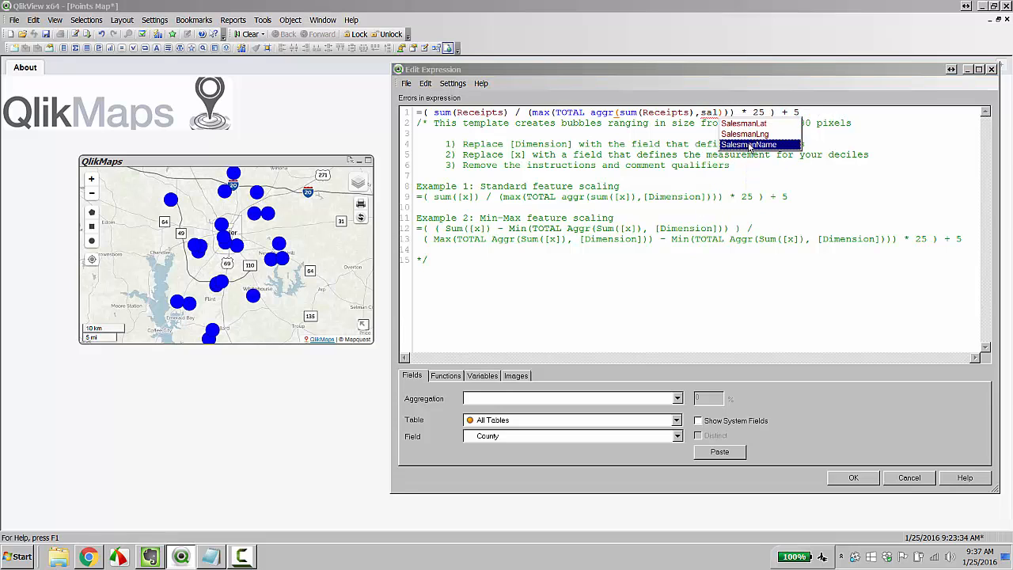
pyautogui.click(853, 477)
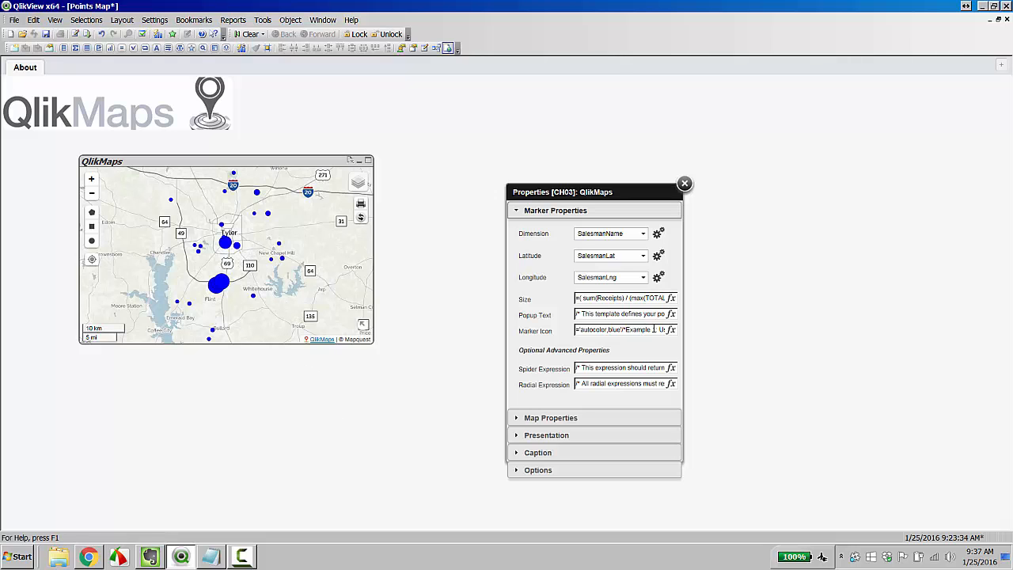
# Step: Change the Marker Icon expression to ='autocolor,red' and apply it
pyautogui.click(671, 329)
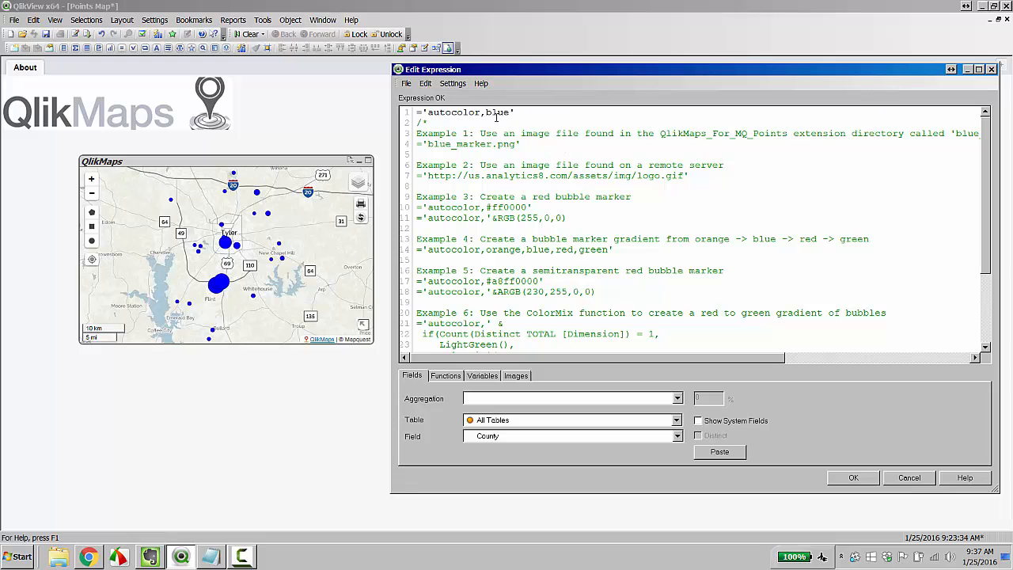
pyautogui.moveTo(522, 71); pyautogui.dragTo(568, 294)
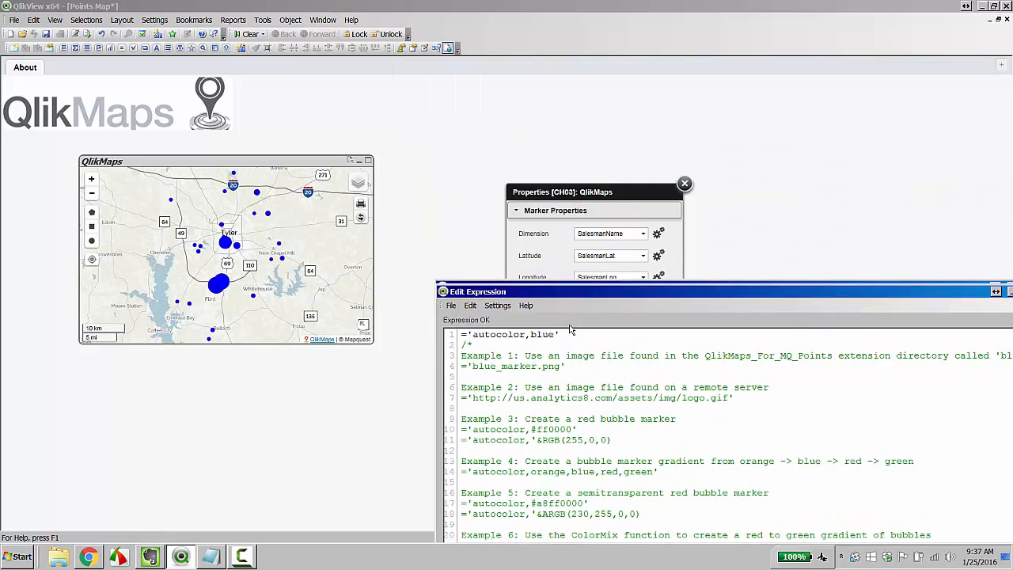
pyautogui.moveTo(572, 329); pyautogui.dragTo(557, 71)
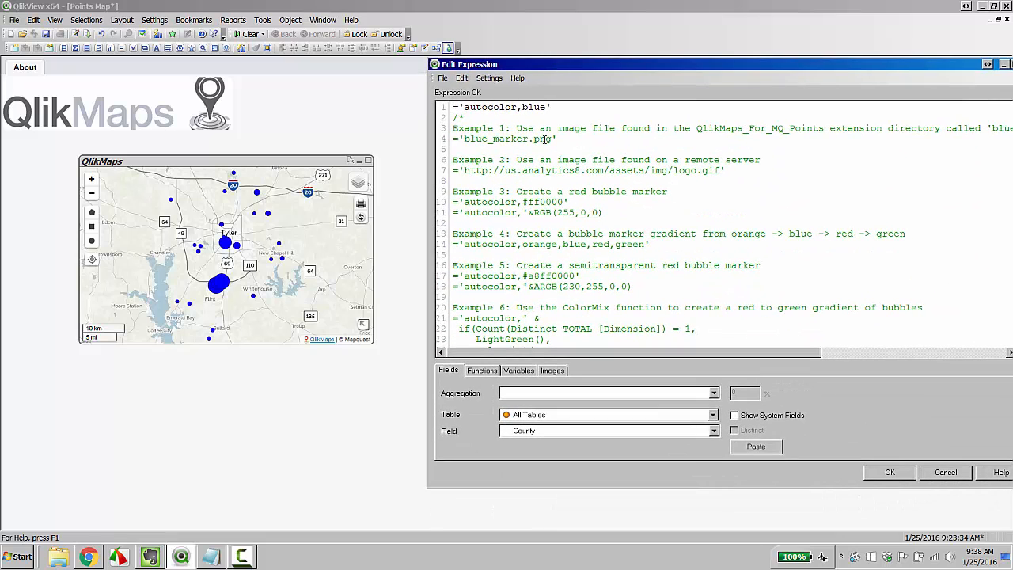
pyautogui.moveTo(522, 106); pyautogui.dragTo(544, 107)
pyautogui.write('red')
pyautogui.click(889, 473)
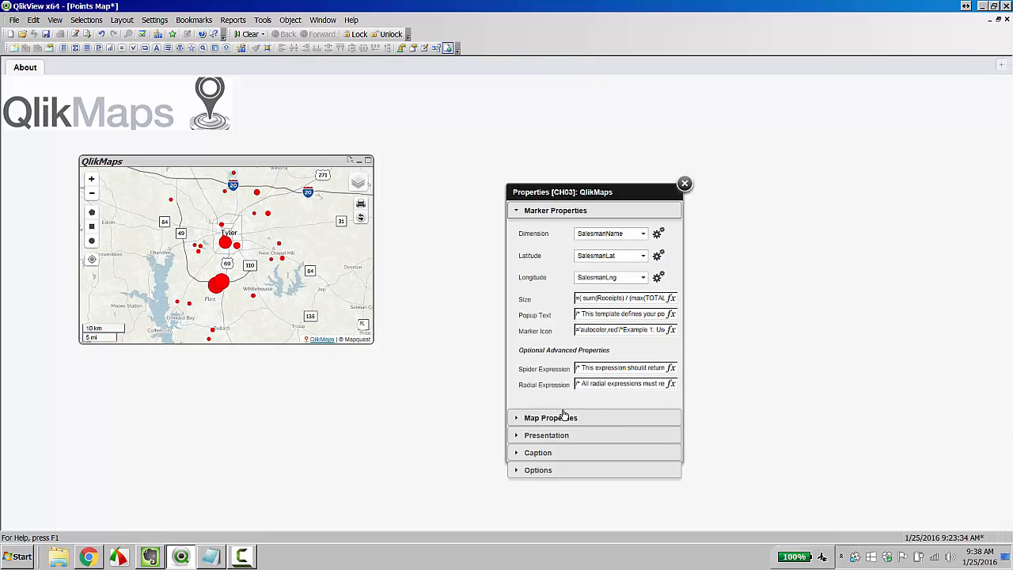
# Step: Change the Marker Icon expression to the image file ='hotel.png' and apply it
pyautogui.click(672, 330)
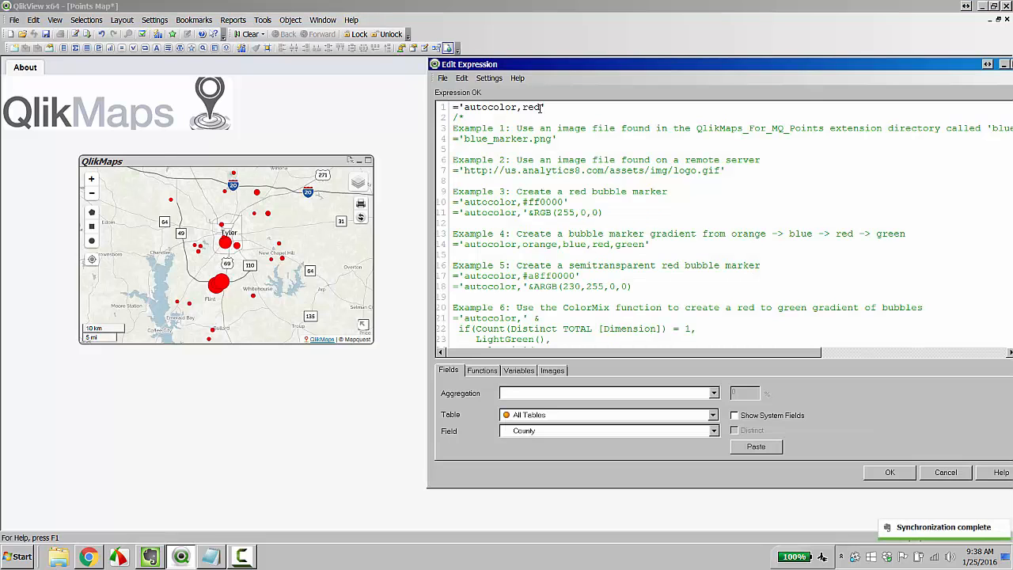
pyautogui.moveTo(541, 107); pyautogui.dragTo(464, 107)
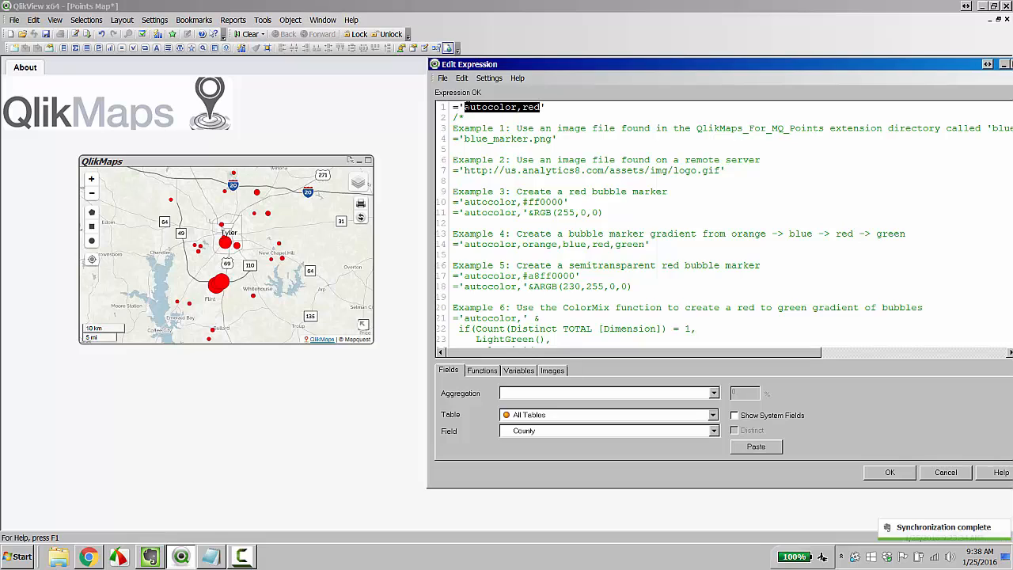
pyautogui.write('note')
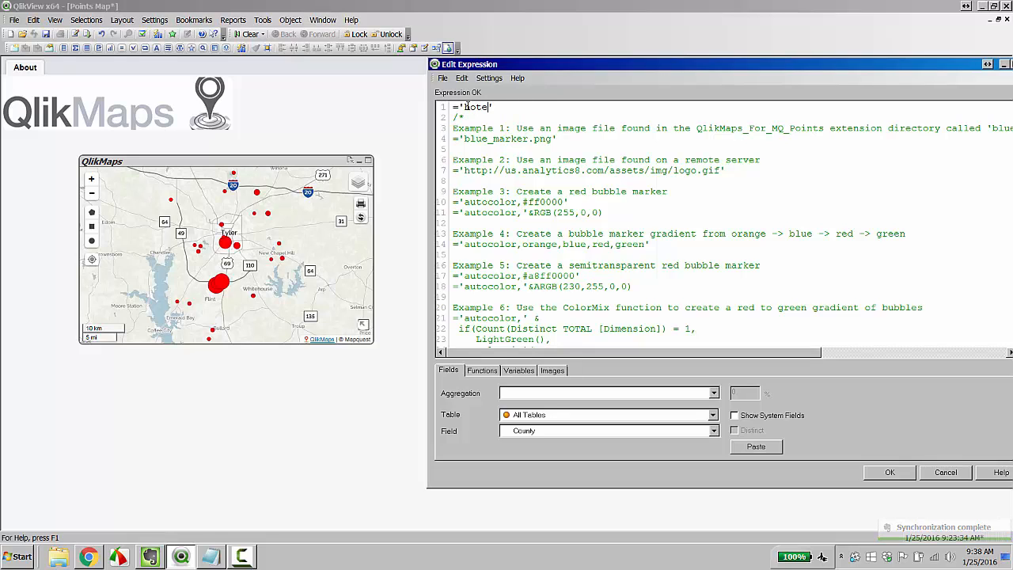
pyautogui.write('l.png')
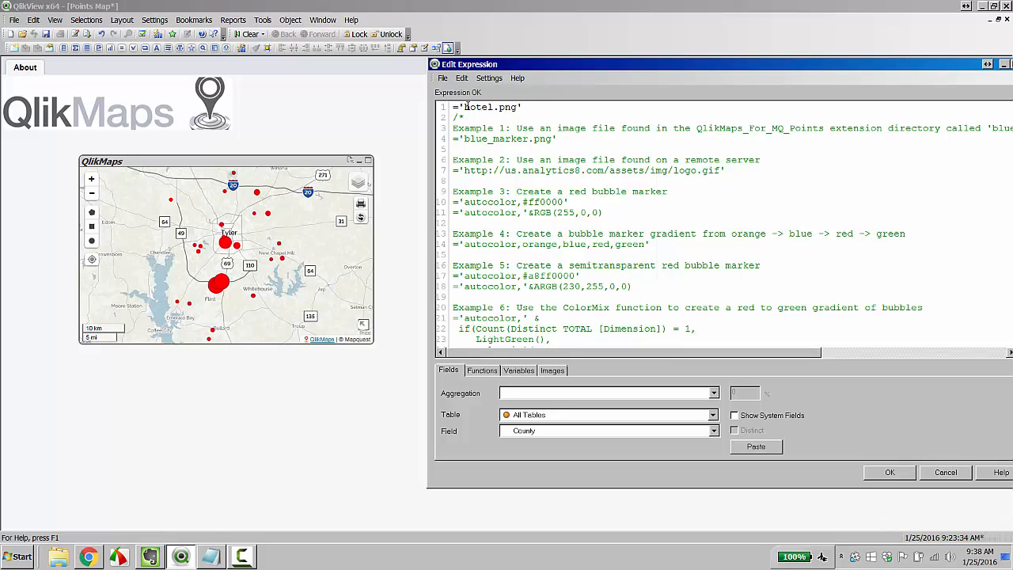
pyautogui.click(889, 471)
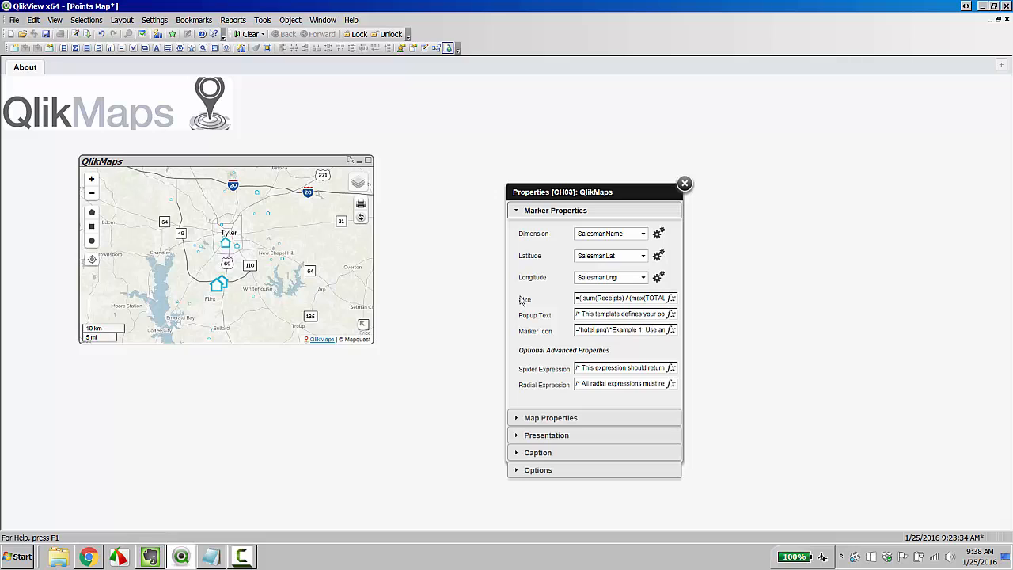
# Step: Replace ='hotel.png' in the Marker Icon expression with the Example 6 ColorMix red-to-green gradient code from the template comments
pyautogui.click(670, 330)
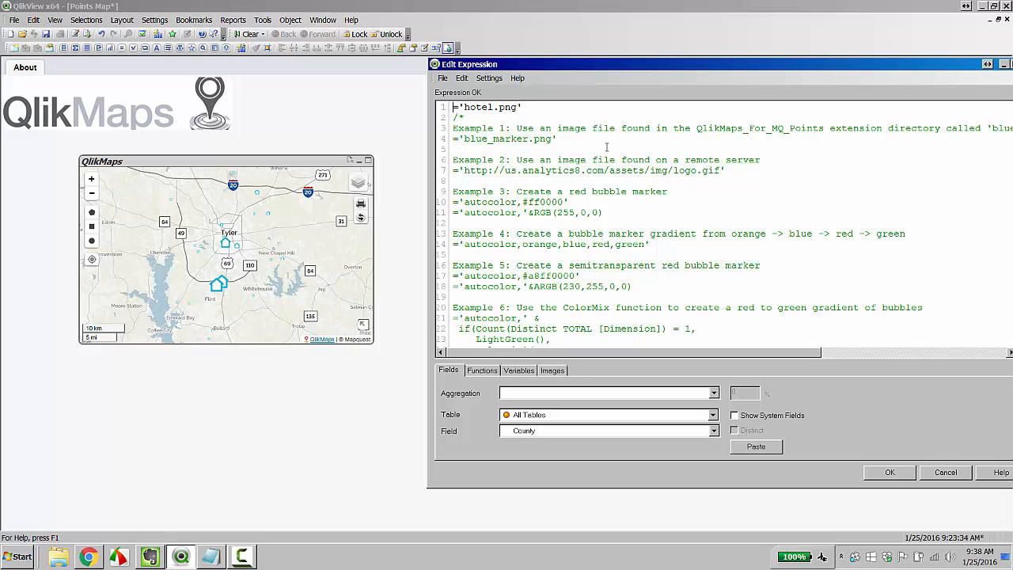
pyautogui.moveTo(608, 64); pyautogui.dragTo(580, 60)
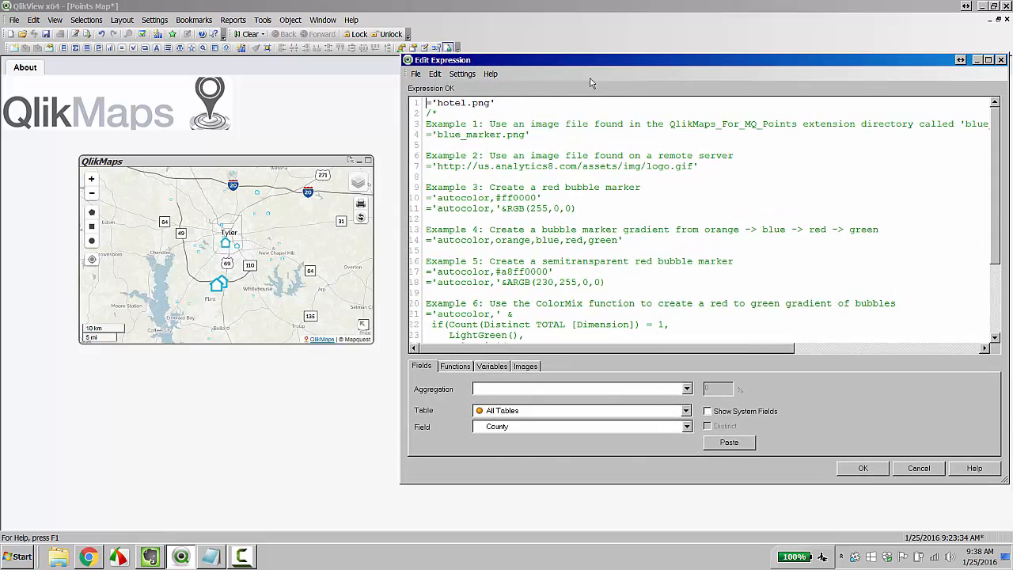
pyautogui.moveTo(995, 213); pyautogui.dragTo(995, 247)
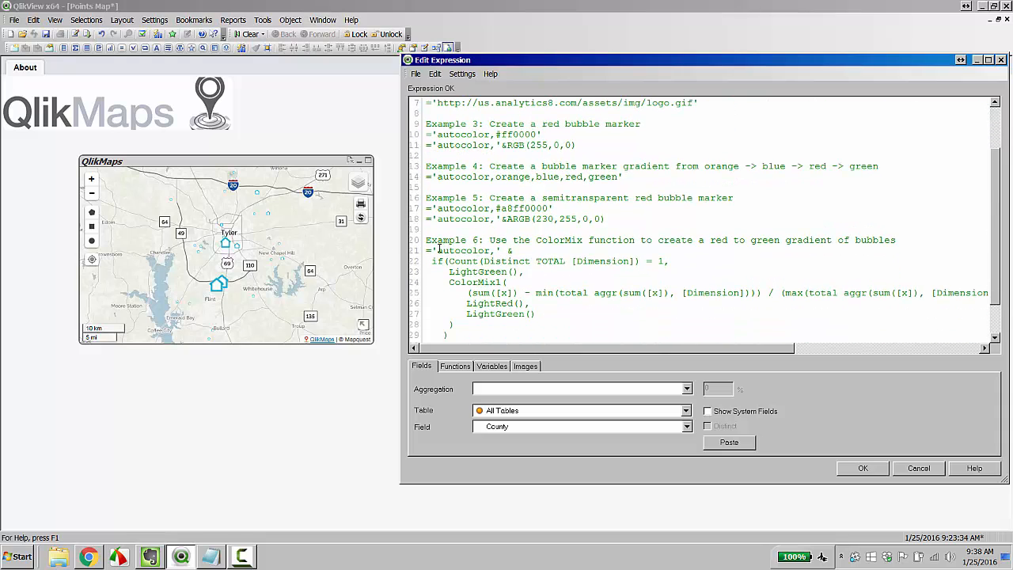
pyautogui.moveTo(424, 251); pyautogui.dragTo(467, 335)
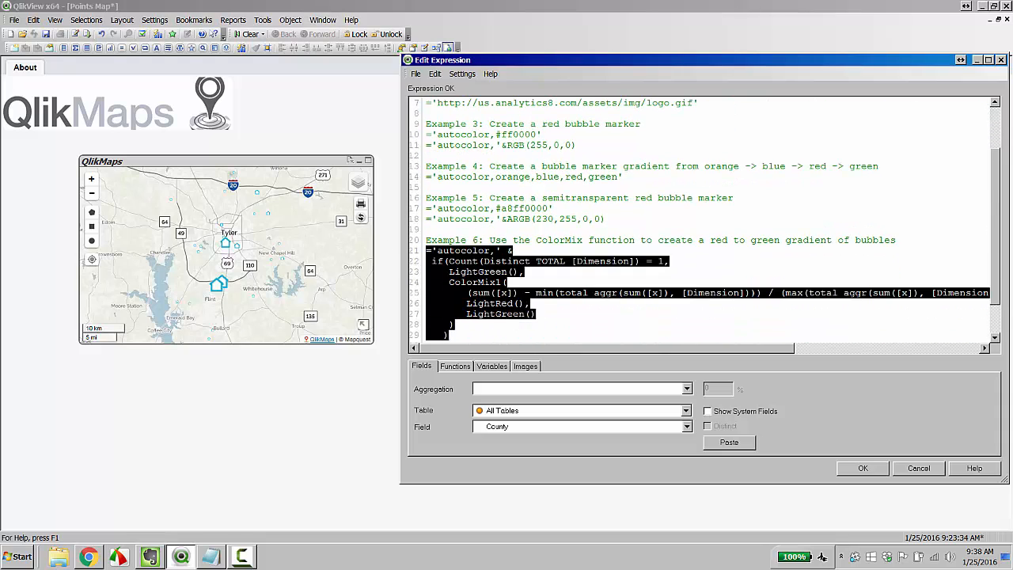
pyautogui.rightClick(491, 283)
pyautogui.click(510, 295)
pyautogui.scroll(2, 427, 158)
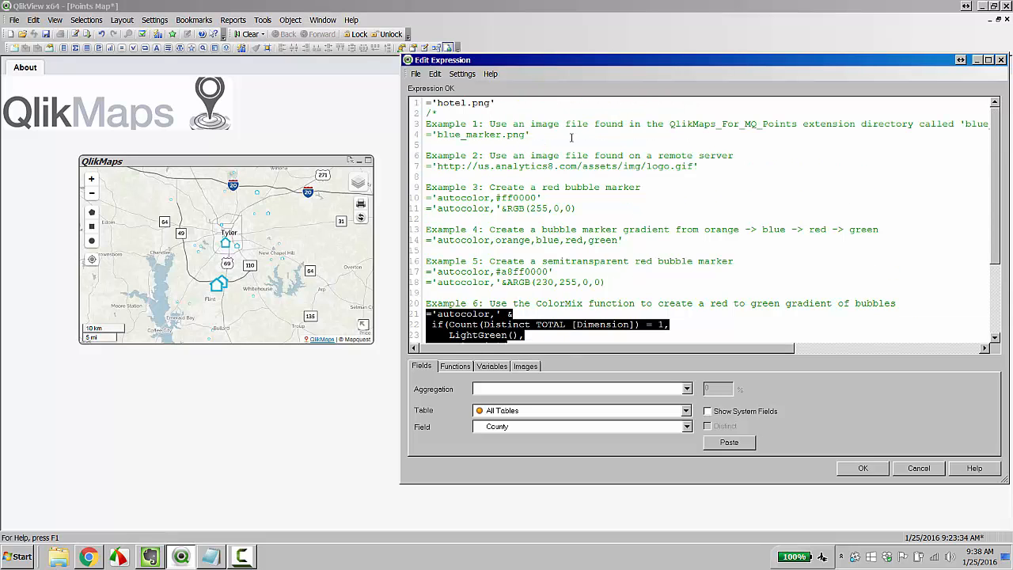
pyautogui.moveTo(424, 103); pyautogui.dragTo(512, 108)
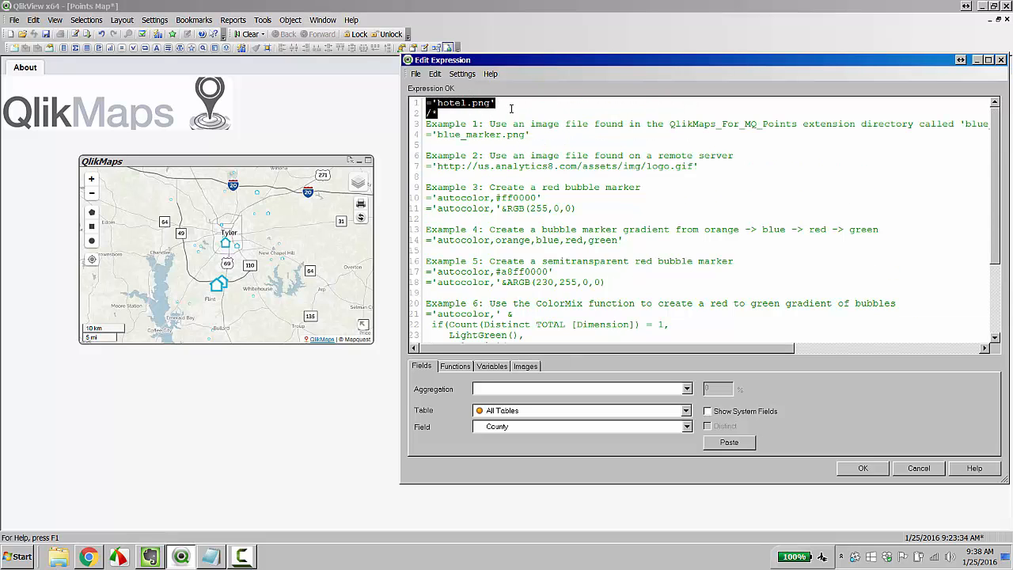
pyautogui.moveTo(426, 103); pyautogui.dragTo(495, 103)
pyautogui.hotkey('ctrl', 'v')
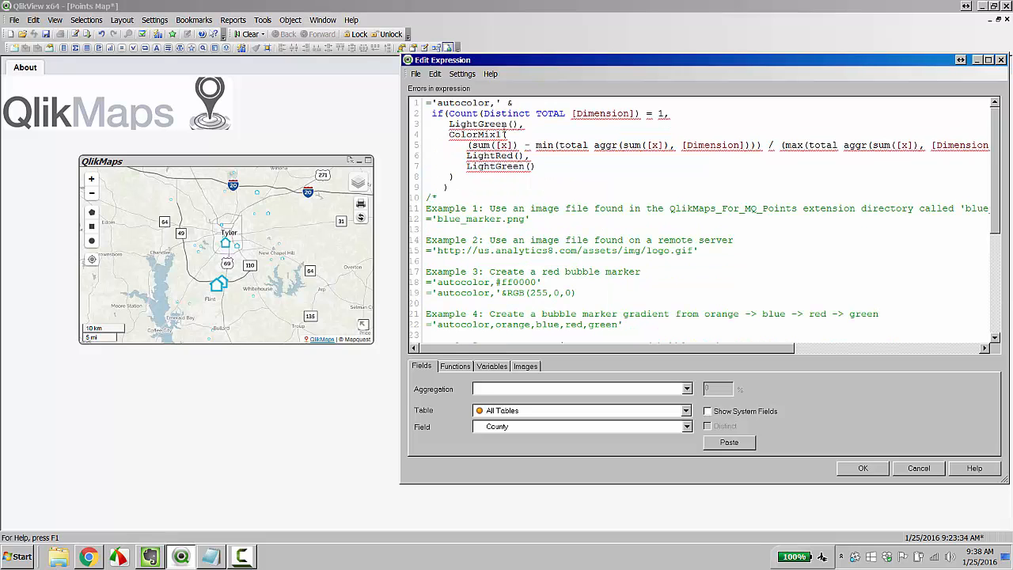
# Step: Replace the [Dimension] placeholder in the Marker Icon expression's Count(Distinct TOTAL) condition with SalesmanName
pyautogui.moveTo(573, 113); pyautogui.dragTo(635, 114)
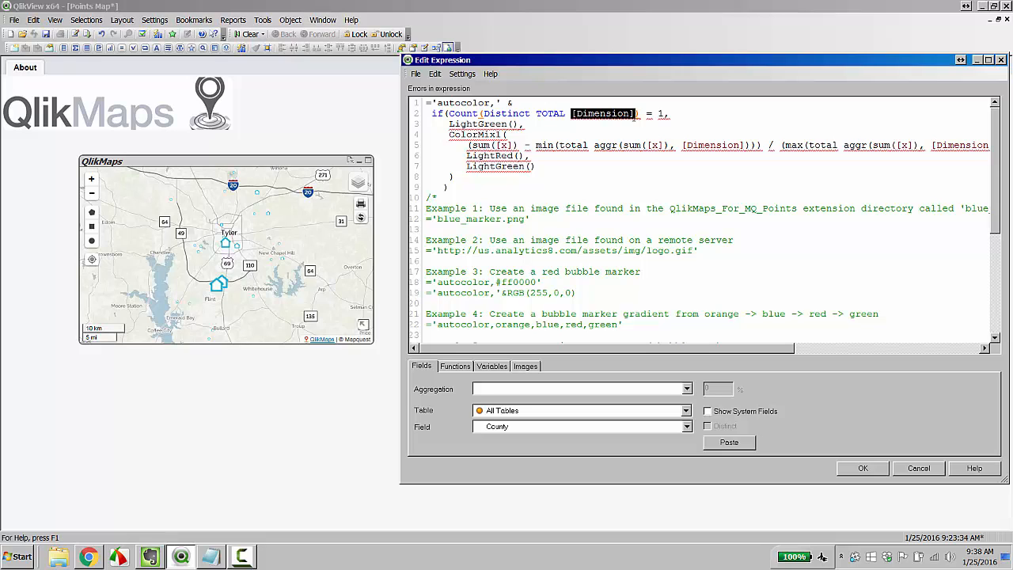
pyautogui.write('sale')
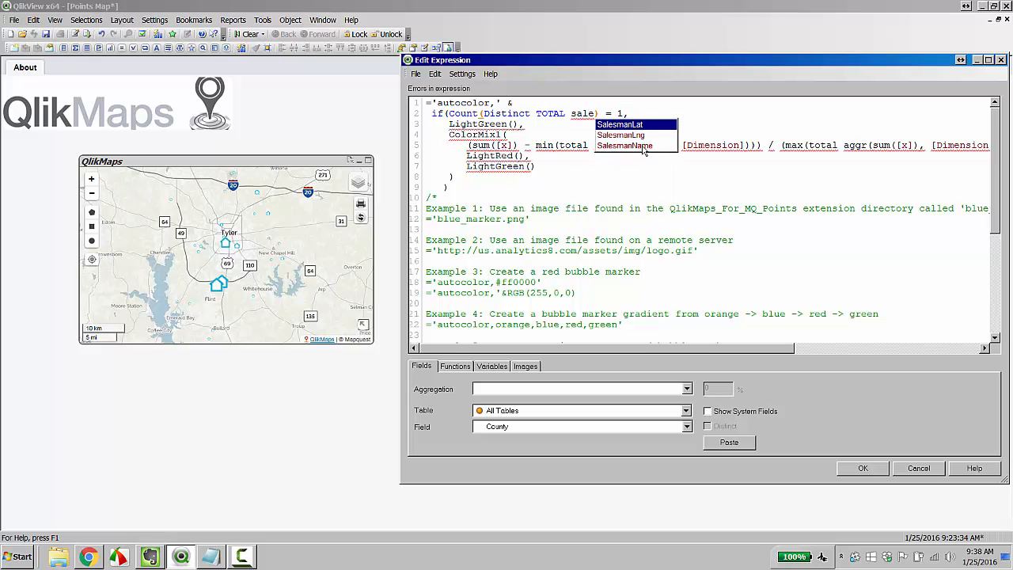
pyautogui.doubleClick(644, 147)
# Step: Replace the three Dimension placeholders inside the ColorMix1 min and max aggr functions with SalesmanName, keeping the square brackets
pyautogui.doubleClick(621, 113)
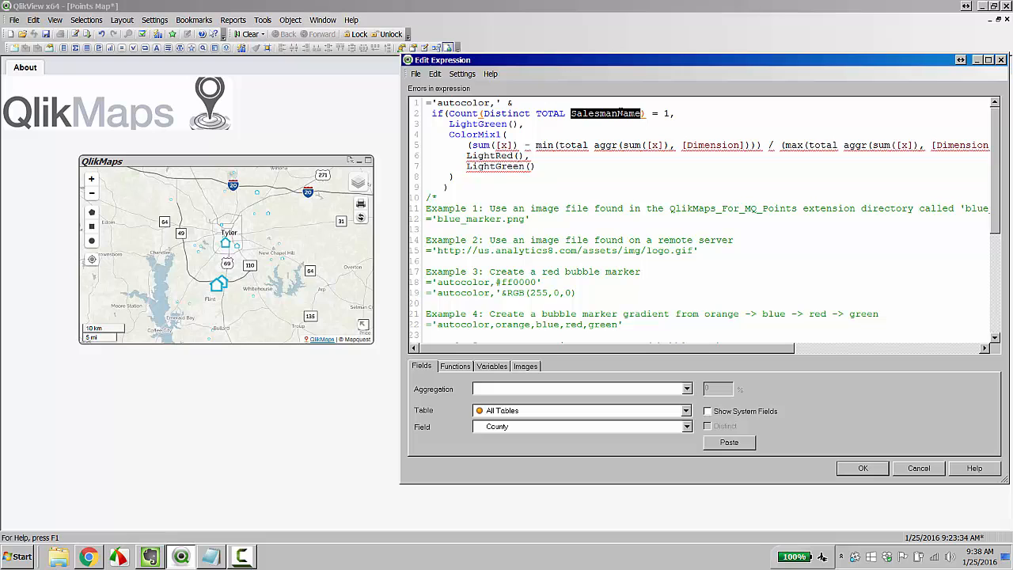
pyautogui.doubleClick(714, 145)
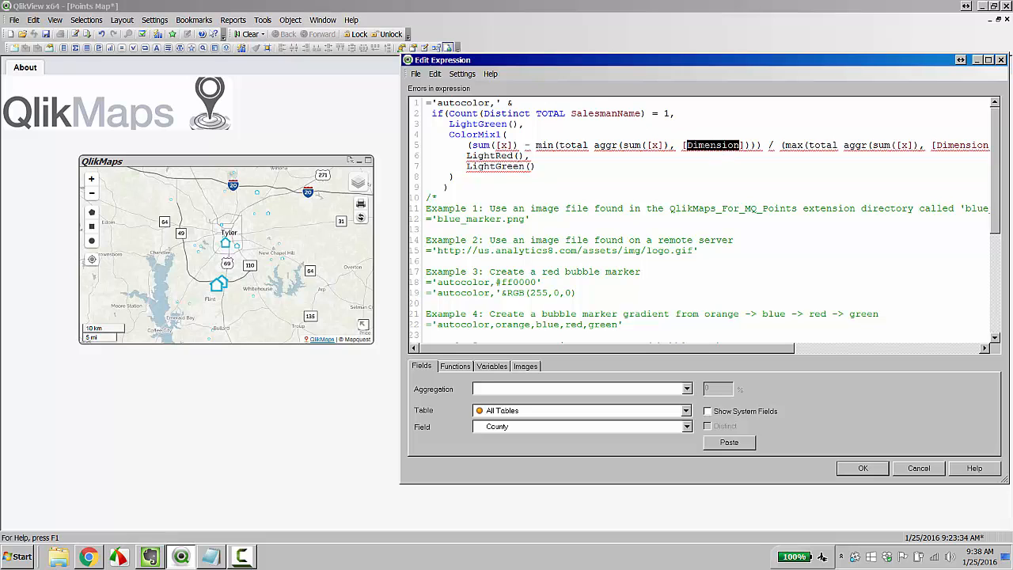
pyautogui.hotkey('ctrl', 'v')
pyautogui.doubleClick(980, 146)
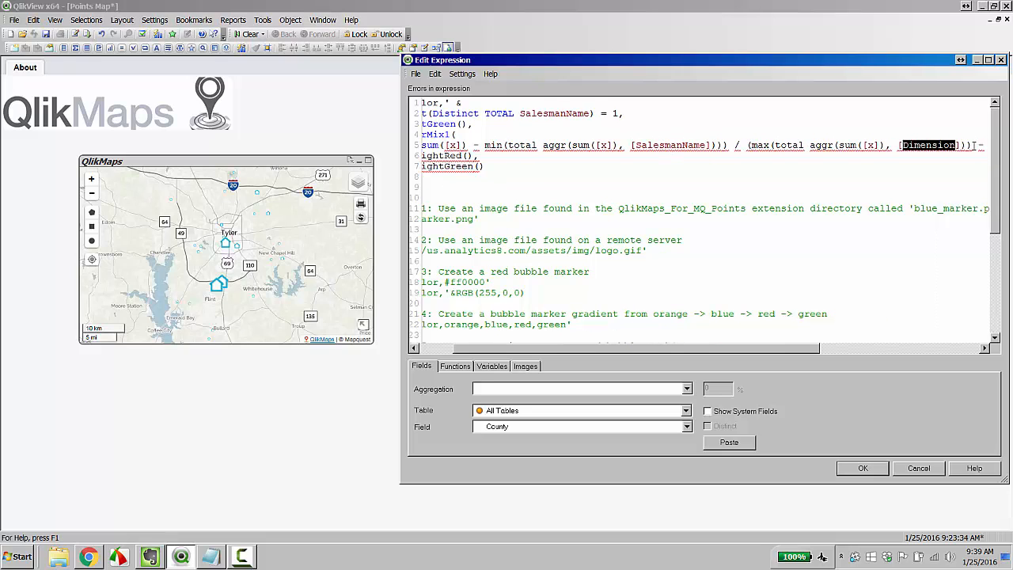
pyautogui.hotkey('ctrl', 'v')
pyautogui.moveTo(792, 349); pyautogui.dragTo(958, 349)
pyautogui.doubleClick(923, 146)
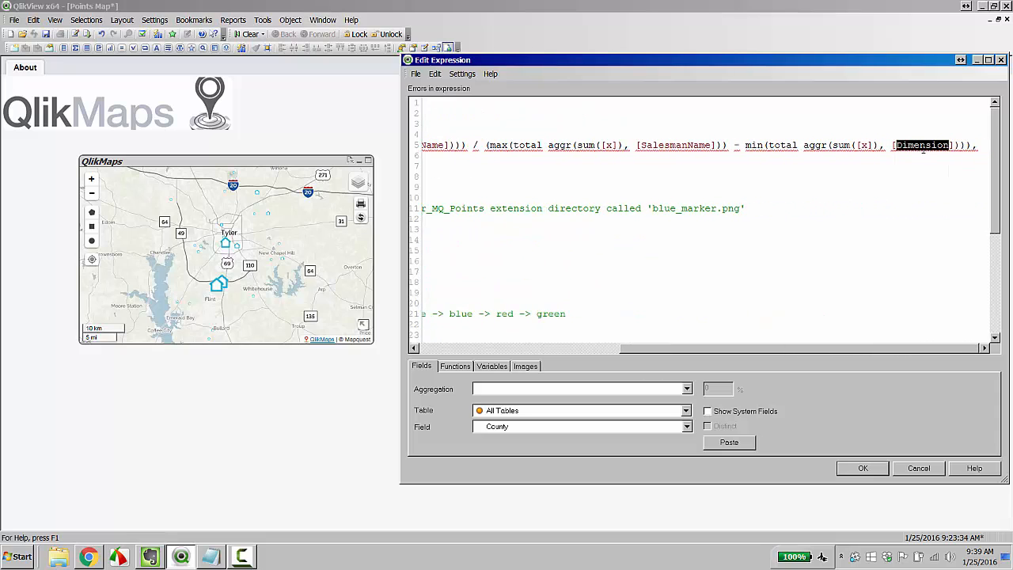
pyautogui.hotkey('ctrl', 'v')
# Step: Replace [x] with Receipts in the leading sum and the first min aggr sum of the ColorMix1 formula
pyautogui.moveTo(885, 349); pyautogui.dragTo(683, 348)
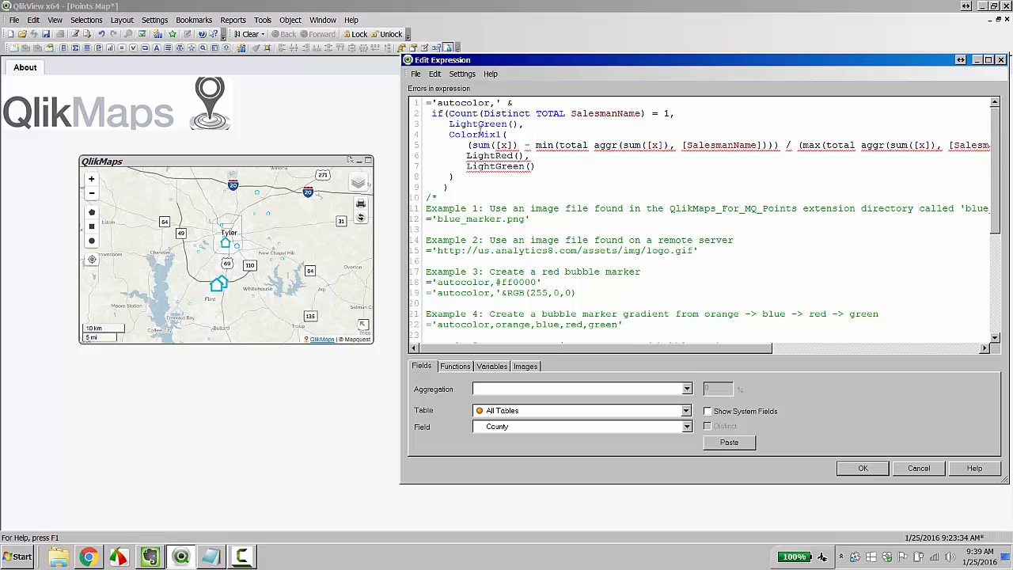
pyautogui.moveTo(647, 145); pyautogui.dragTo(665, 146)
pyautogui.write('Receipts')
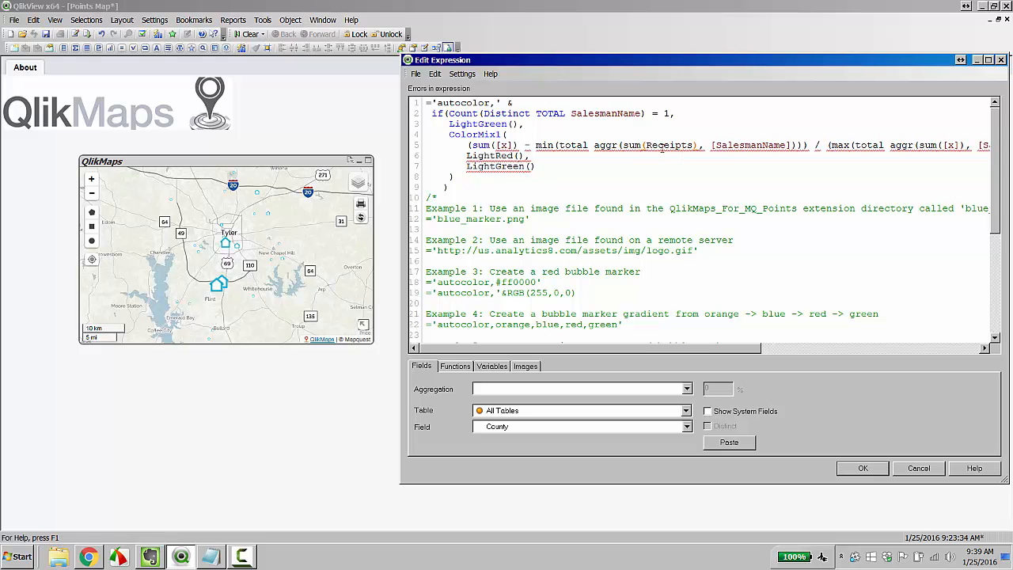
pyautogui.doubleClick(660, 146)
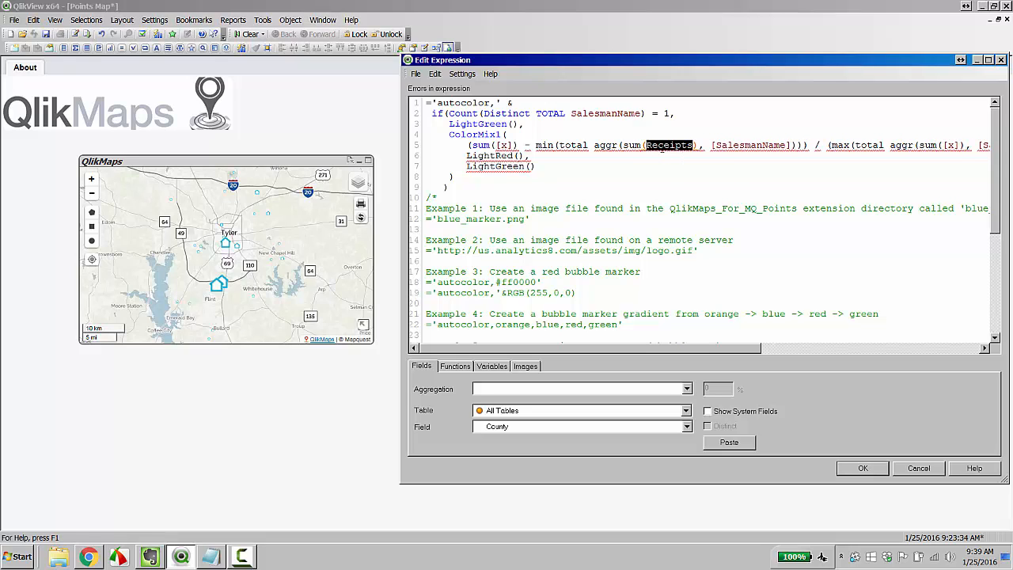
pyautogui.doubleClick(505, 145)
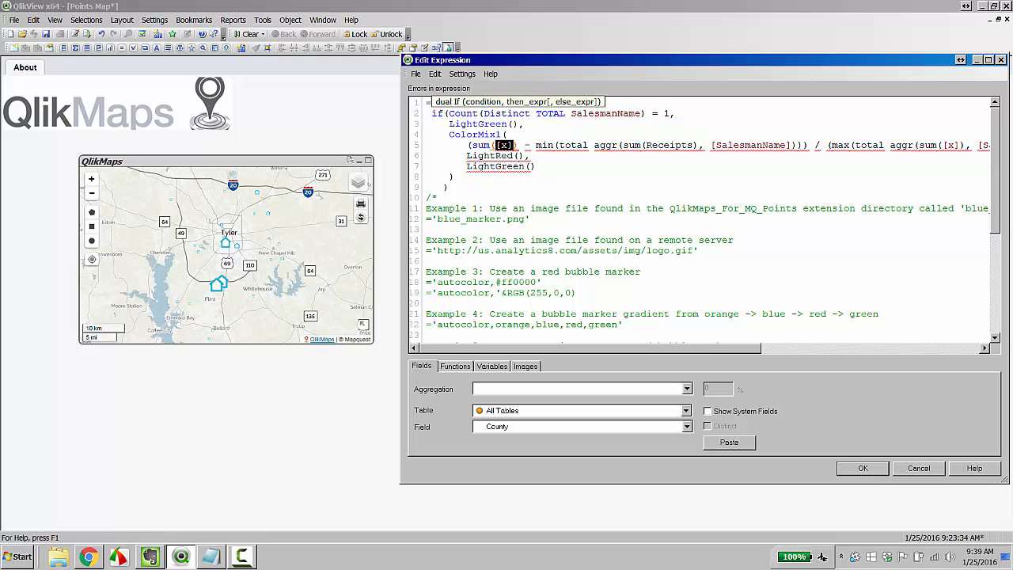
pyautogui.hotkey('ctrl', 'v')
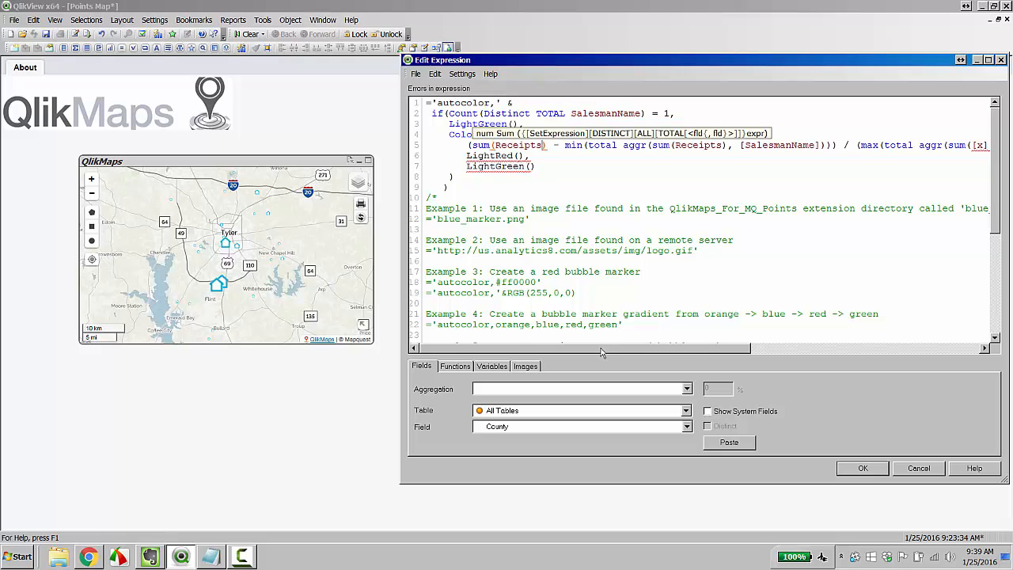
# Step: Replace [x] with Receipts in the max and min sums of the ColorMix1 divisor and apply the Marker Icon expression
pyautogui.moveTo(601, 352); pyautogui.dragTo(721, 352)
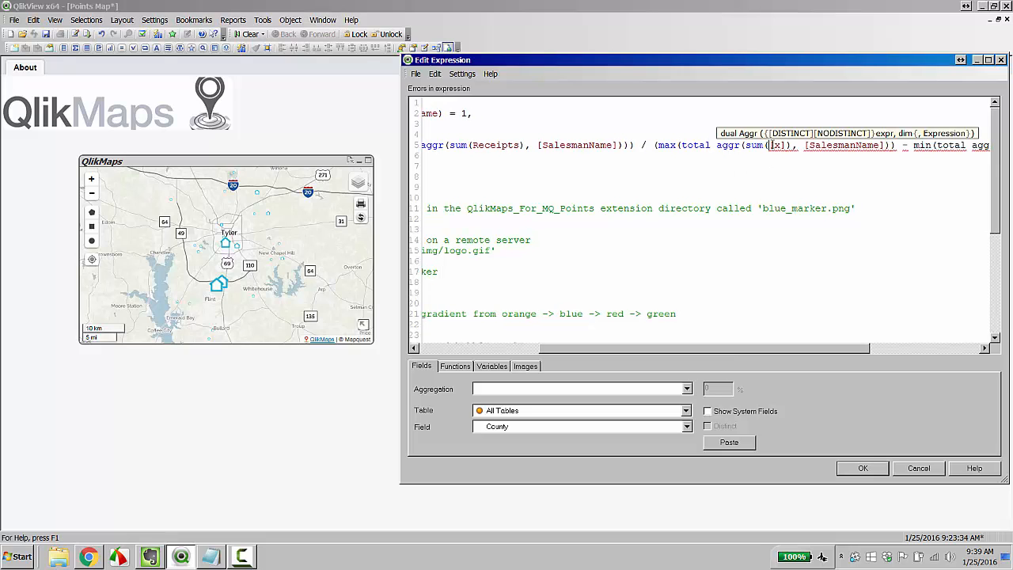
pyautogui.doubleClick(771, 145)
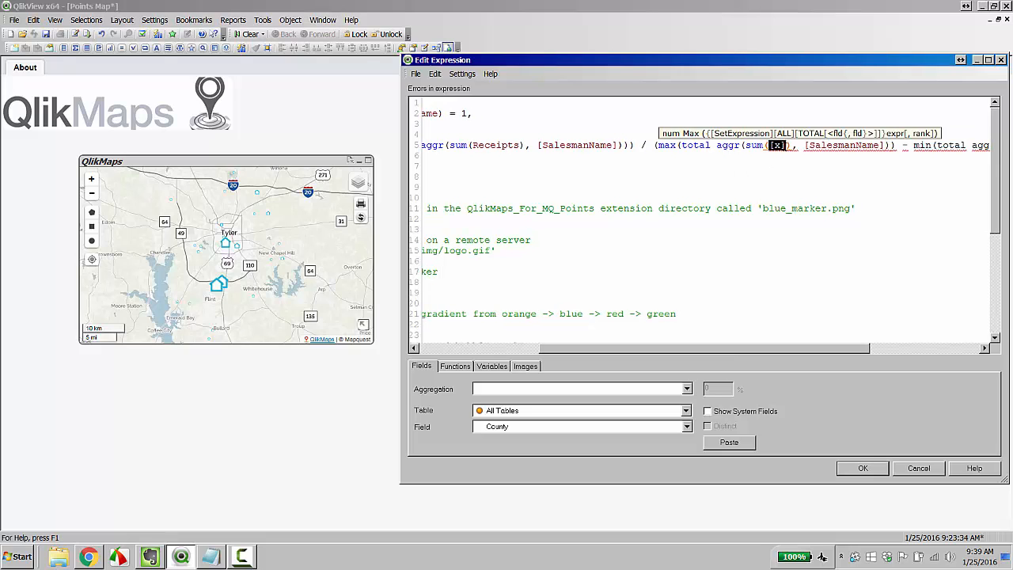
pyautogui.hotkey('ctrl', 'v')
pyautogui.moveTo(779, 347); pyautogui.dragTo(920, 362)
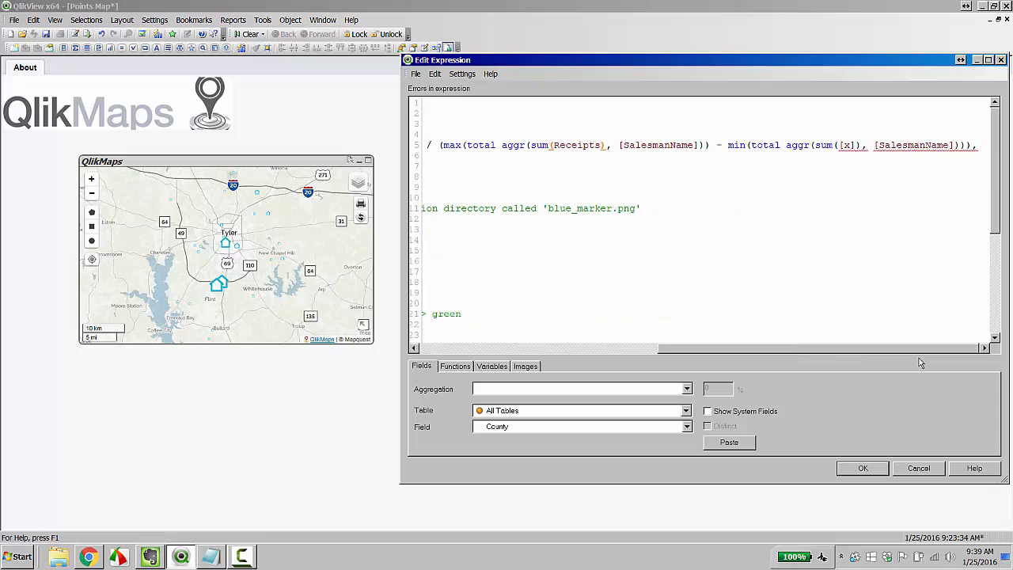
pyautogui.doubleClick(844, 145)
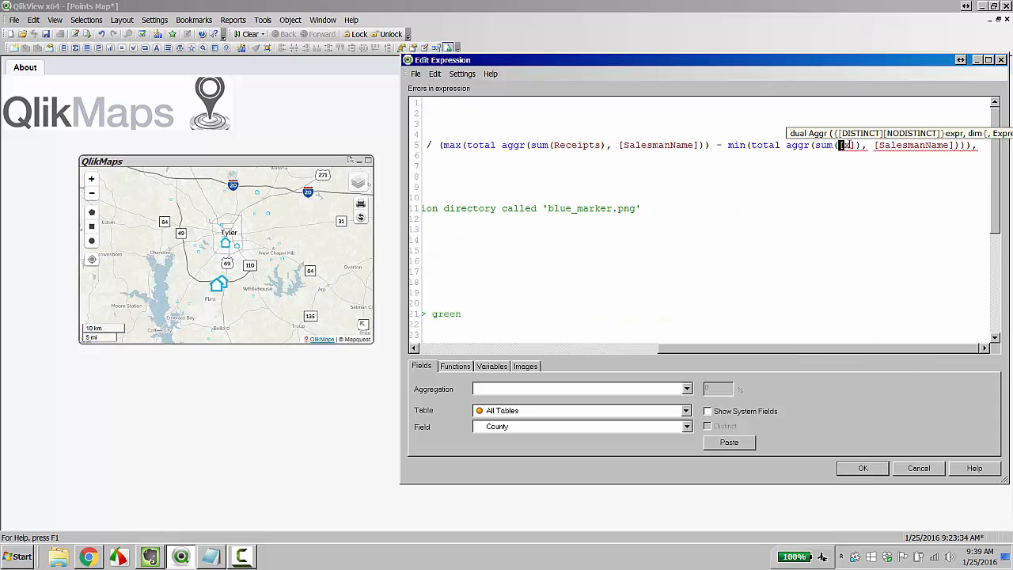
pyautogui.hotkey('ctrl', 'v')
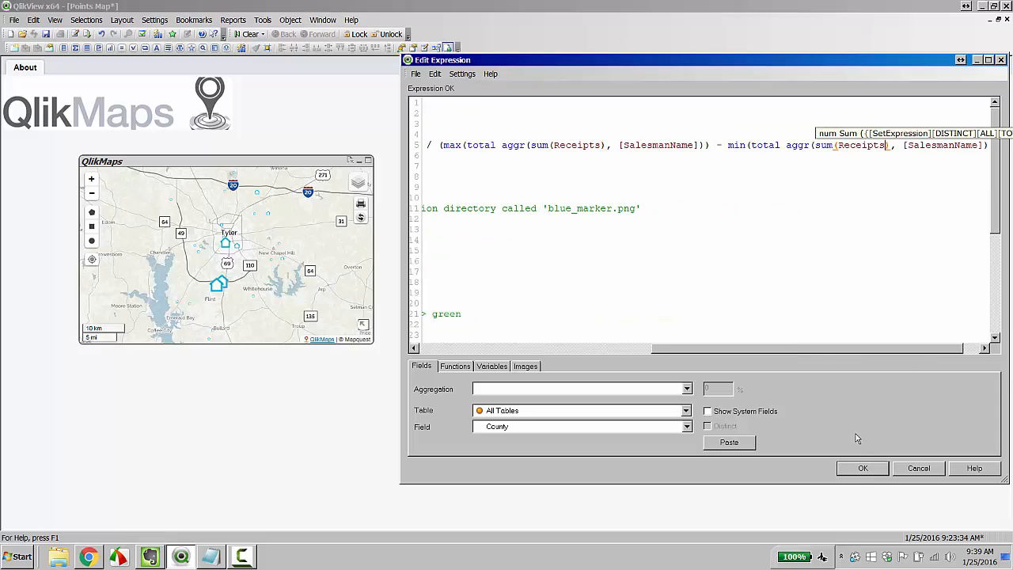
pyautogui.click(863, 468)
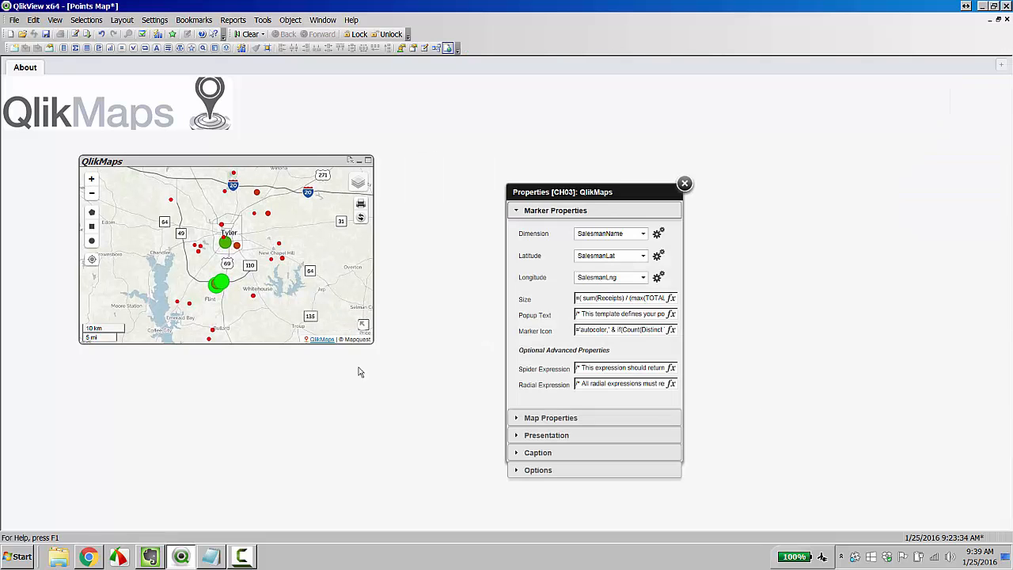